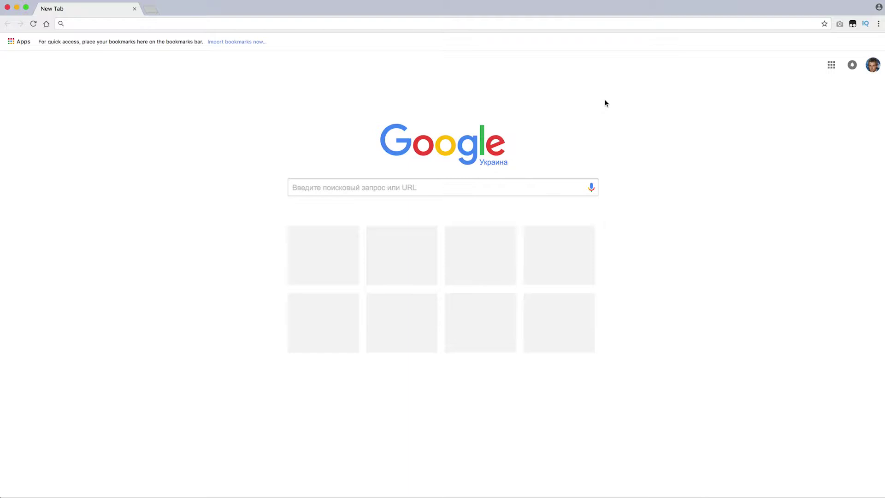
Step: Load the sender.services website from the address bar to reach its Chrome app offer
click(499, 24)
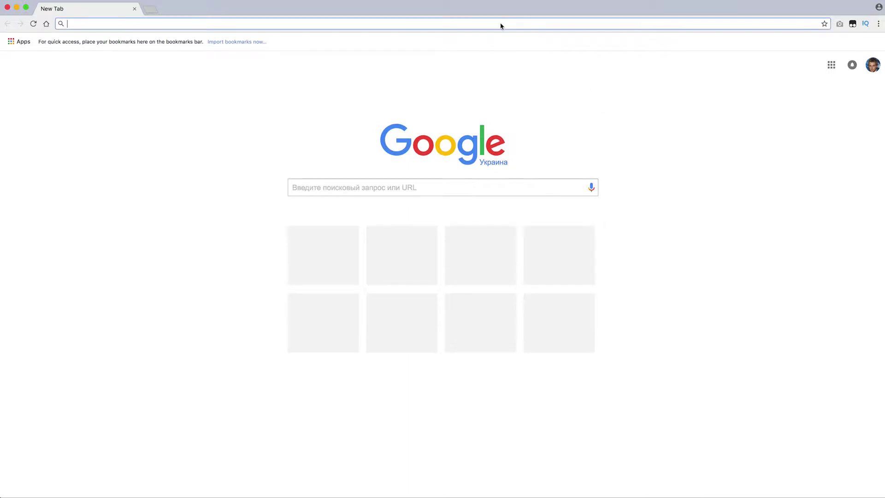
text(sender.services)
key(Return)
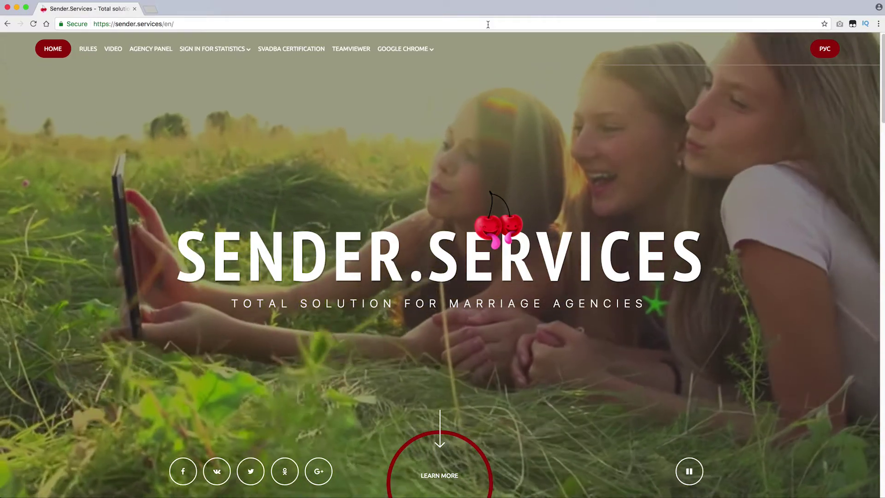
scroll(487, 128, down, 10)
scroll(487, 128, down, 3)
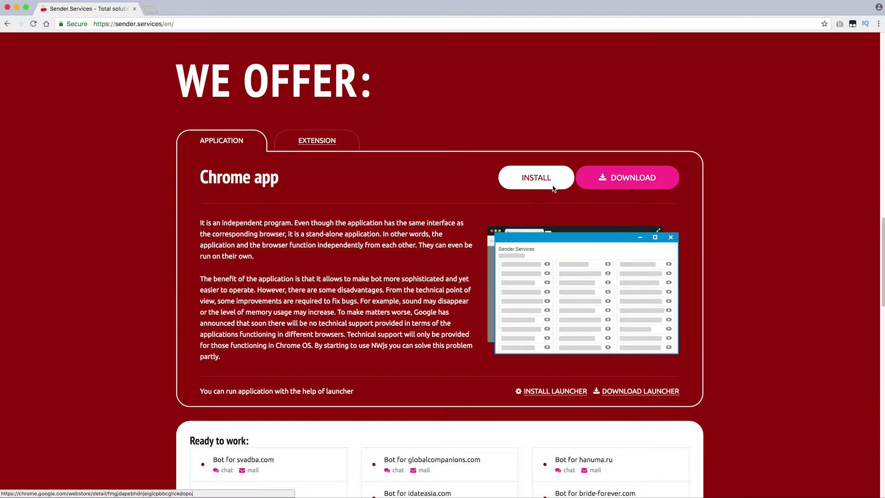
Step: Add the Sender.Services Chrome app to Chrome from its Web Store page
click(553, 187)
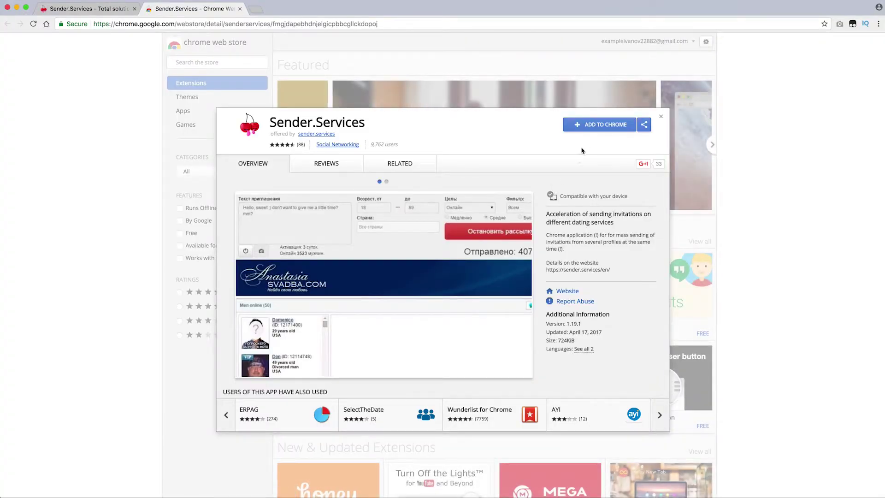
click(599, 125)
click(513, 131)
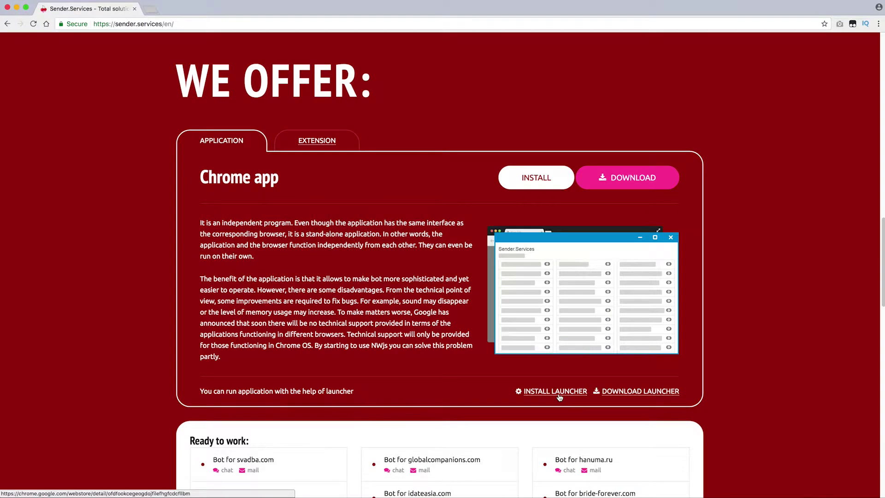
Step: Add the Sender.Services launcher extension to Chrome from its Web Store page
click(560, 396)
click(611, 125)
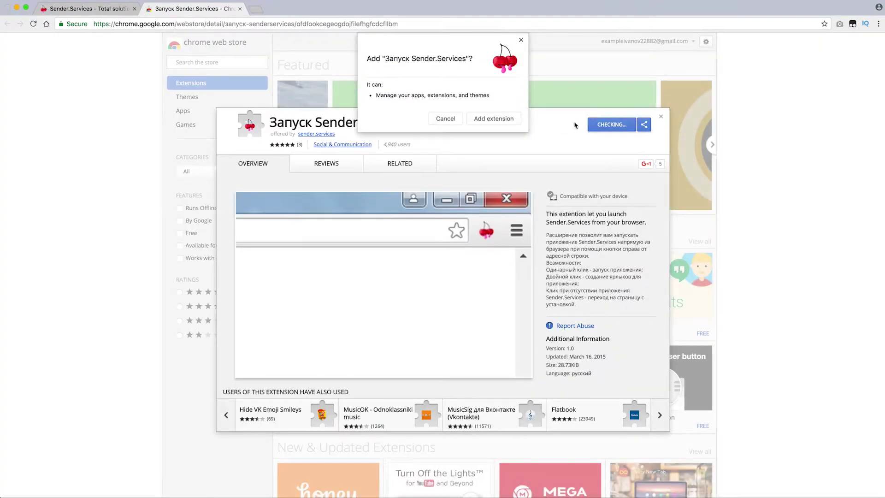
click(509, 118)
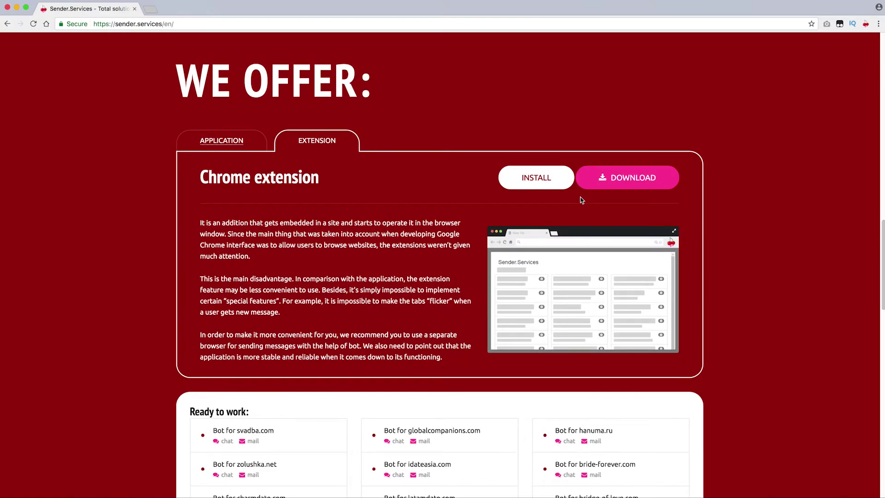
Step: Add Sender.Services EE from the Web Store and show its dating-site list from the toolbar
click(545, 184)
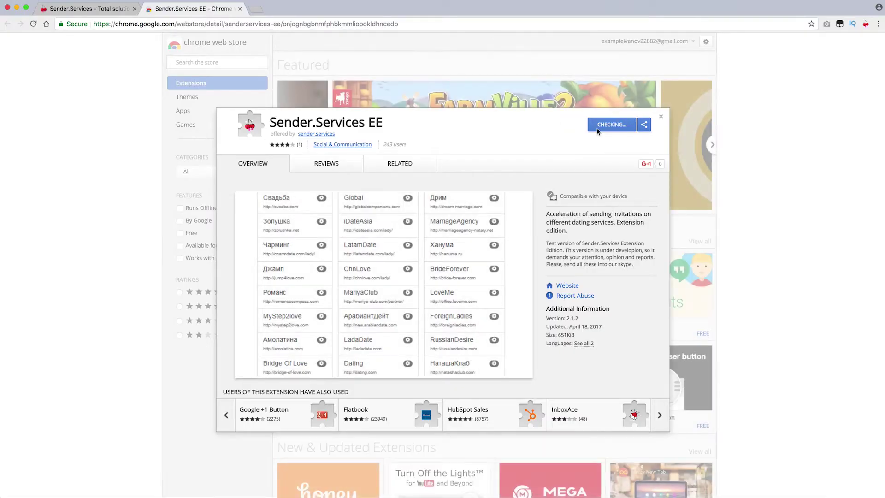
click(610, 124)
click(507, 161)
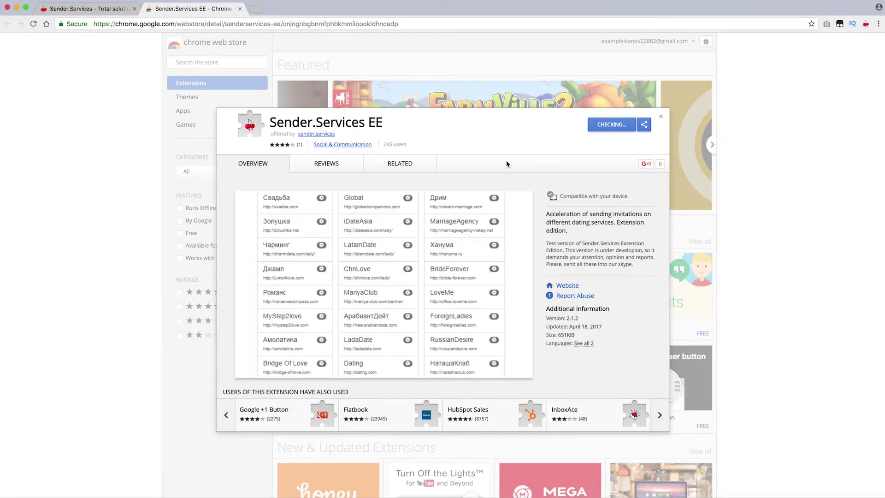
click(867, 26)
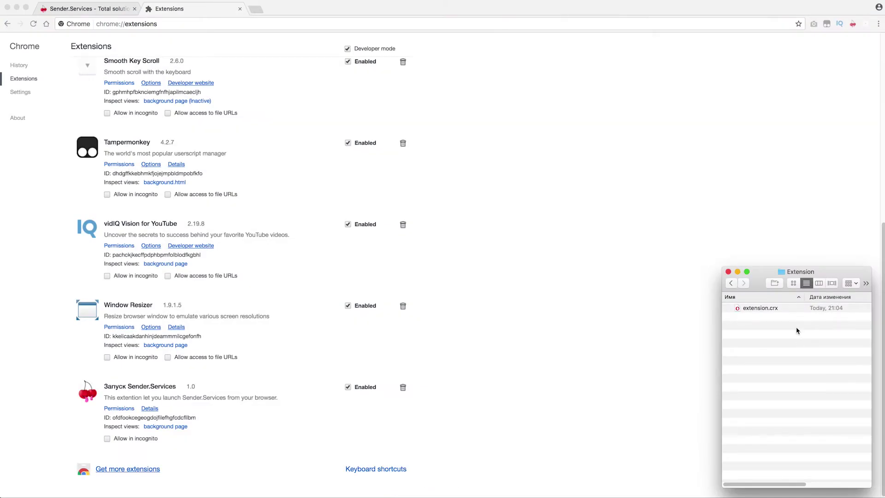
Step: Install Sender.Services EE 2.1.2 by dropping extension.crx onto chrome://extensions, then show its site list
drag(760, 308, 595, 271)
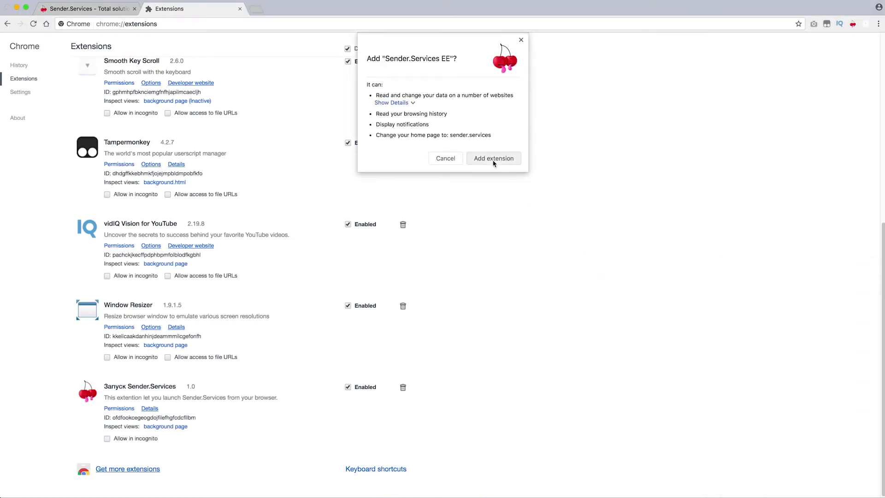
click(493, 158)
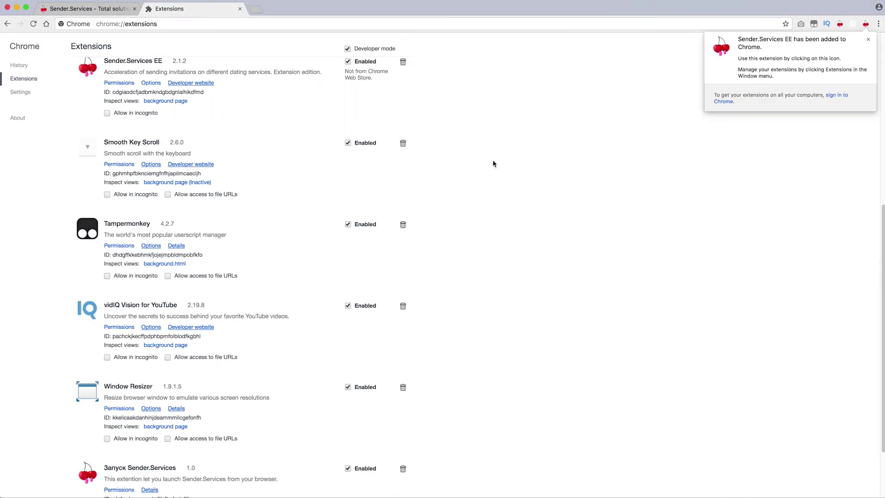
click(865, 24)
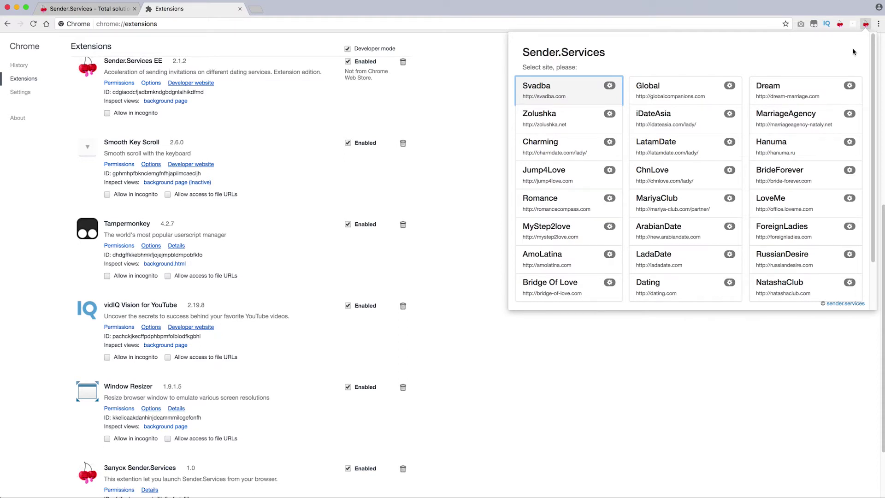
Step: Open the Sender.Services EE Options page from its toolbar icon's right-click menu
right_click(865, 31)
click(870, 46)
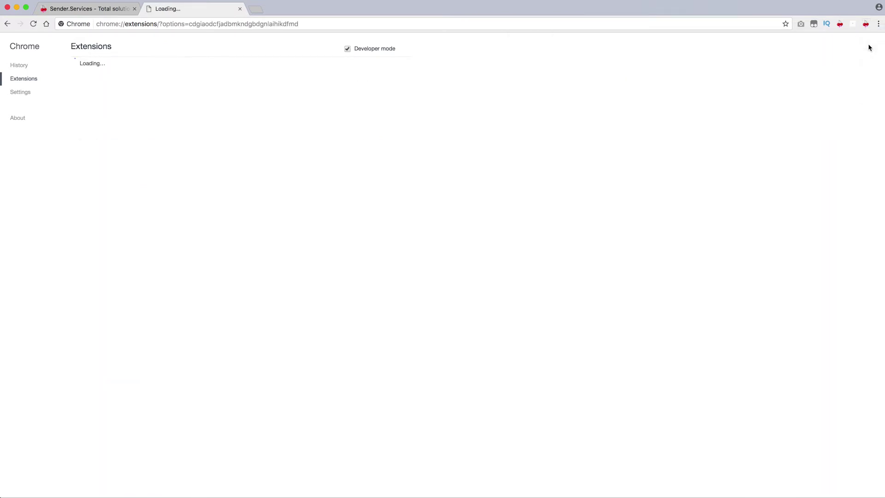